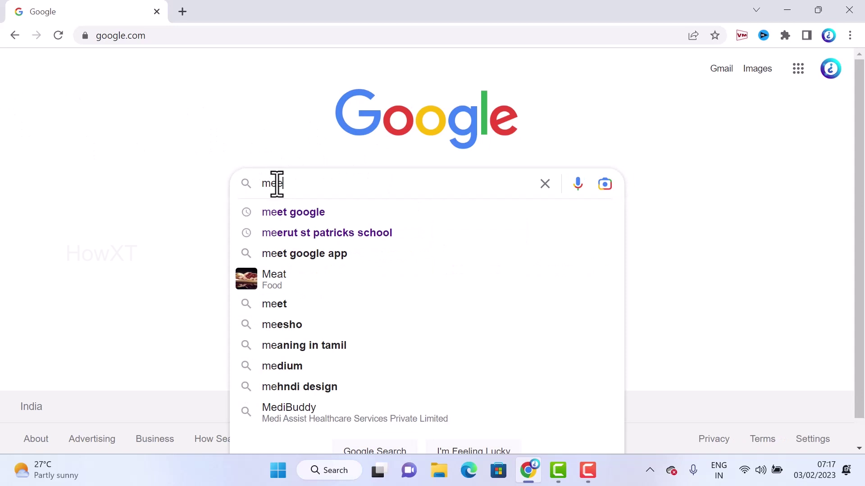
Search Google for 'meet google' and open the Google Meet result.
type("e")
key("Return")
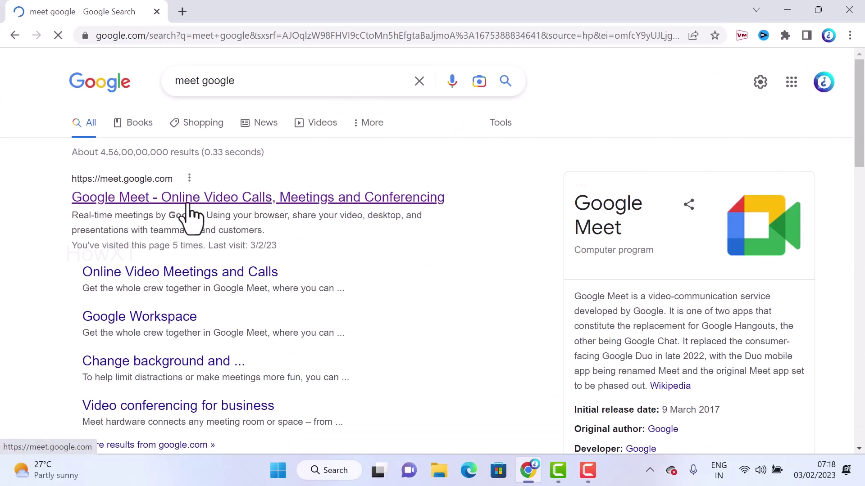
left_click(189, 204)
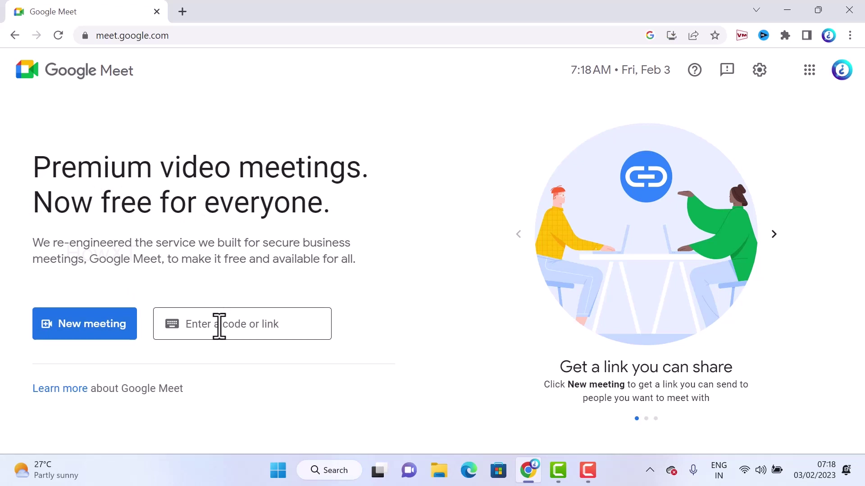
Start an instant meeting from the New meeting menu.
left_click(72, 331)
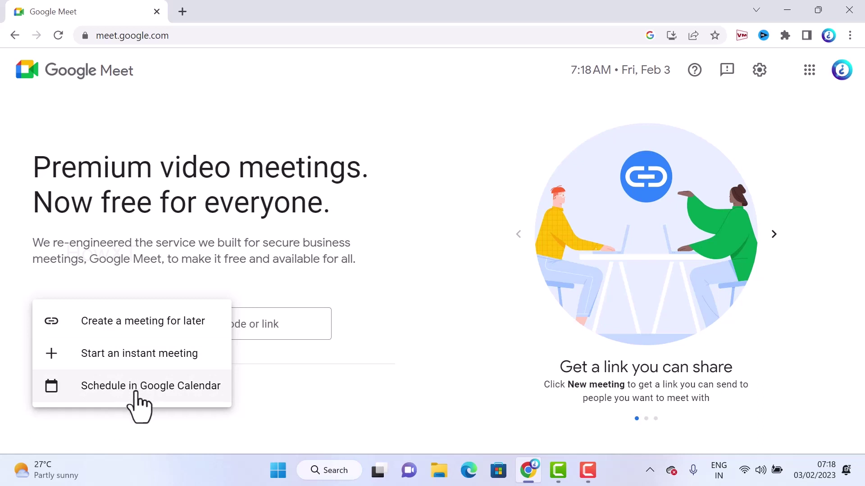
left_click(135, 354)
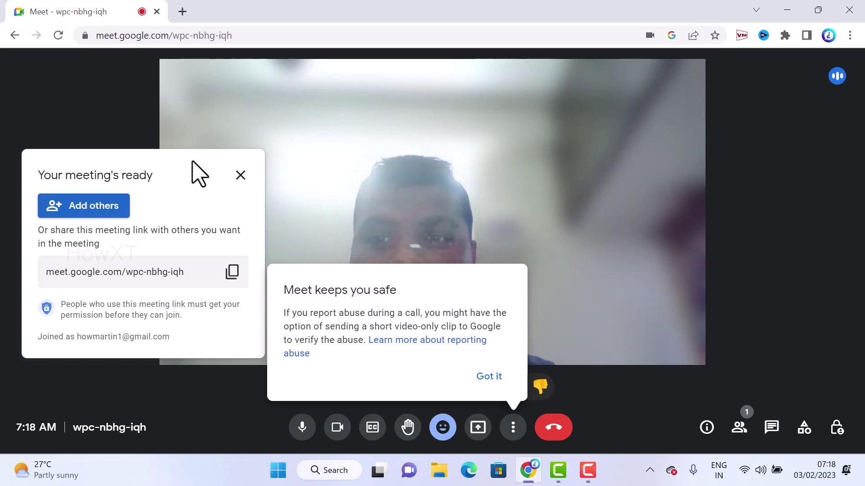
Dismiss the 'Your meeting's ready' panel and the 'Meet keeps you safe' notice.
left_click(241, 175)
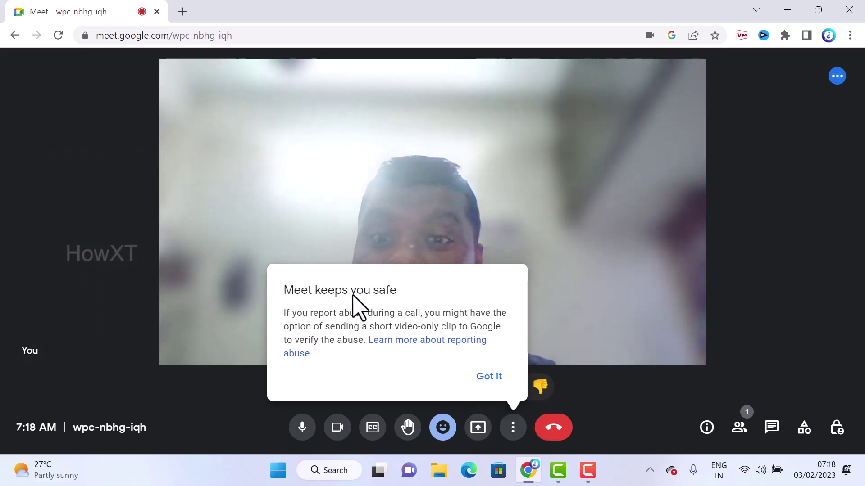
left_click(489, 377)
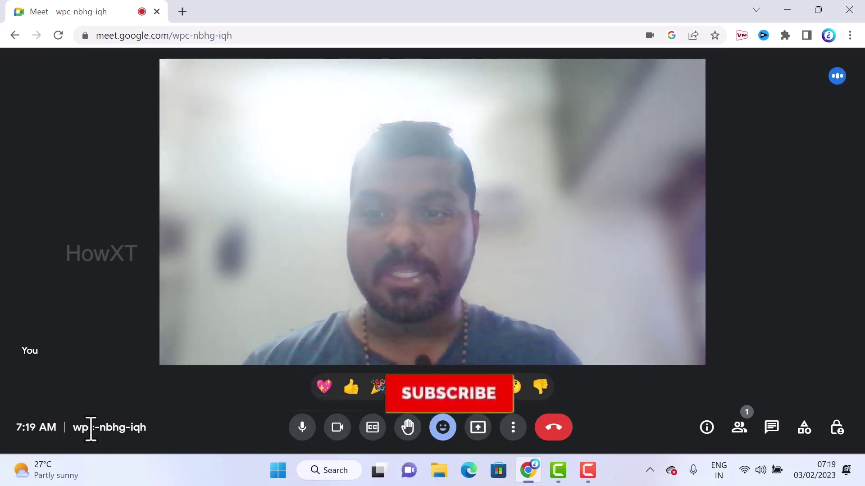
Mute the mic, turn the camera off, toggle captions on and off, and raise a hand.
left_click(301, 427)
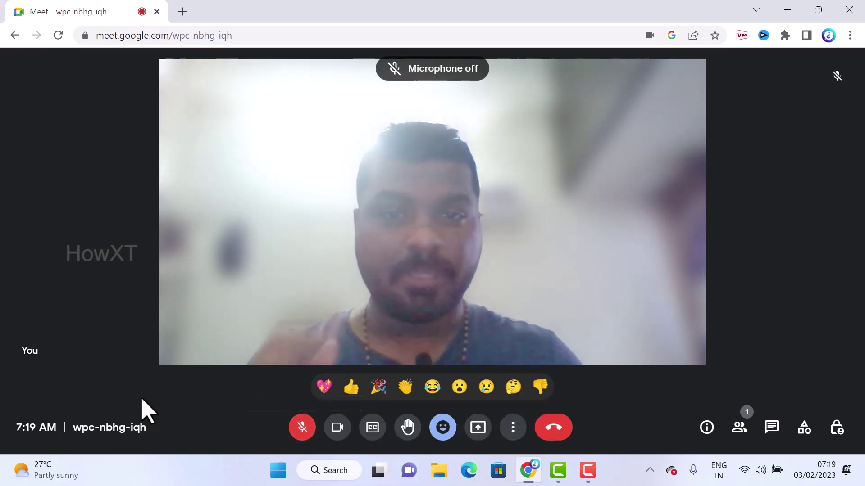
left_click(337, 429)
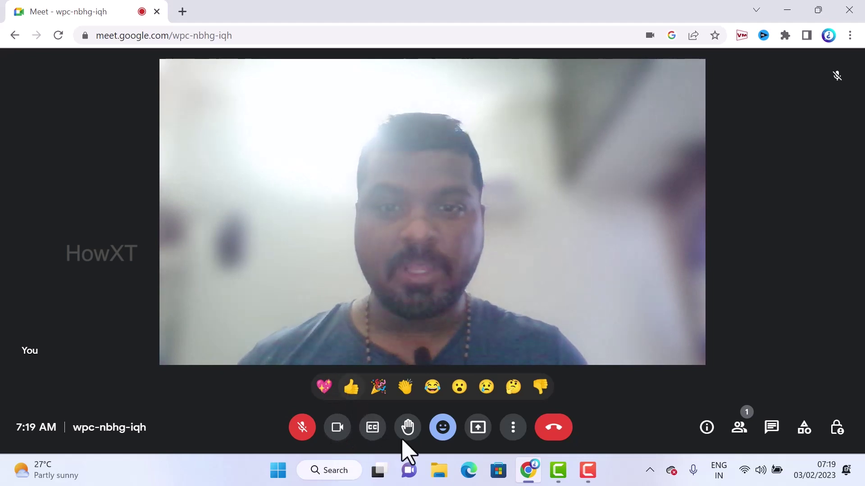
left_click(375, 430)
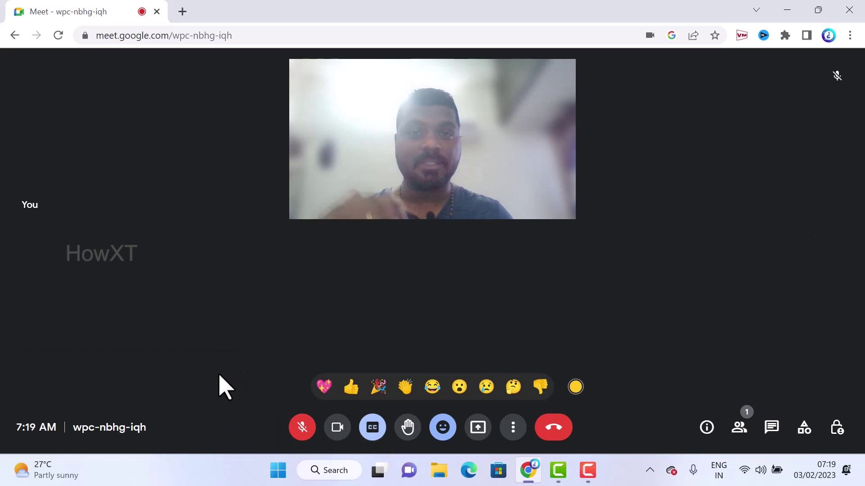
left_click(372, 430)
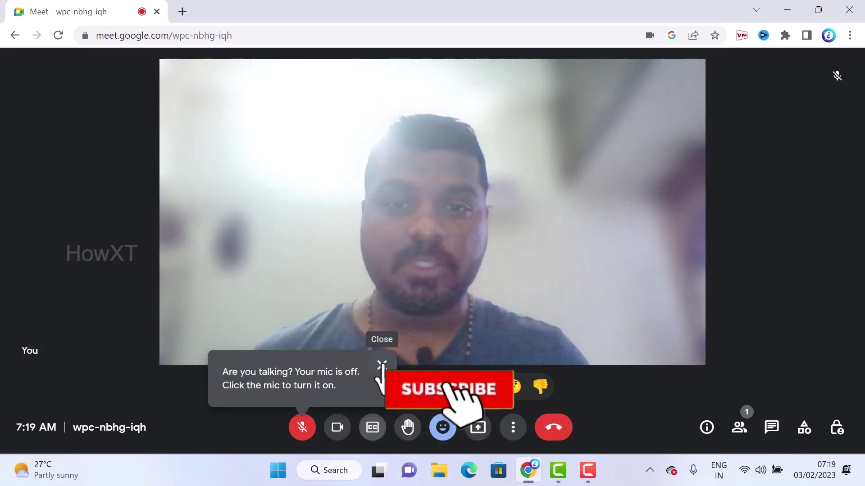
left_click(382, 364)
left_click(409, 434)
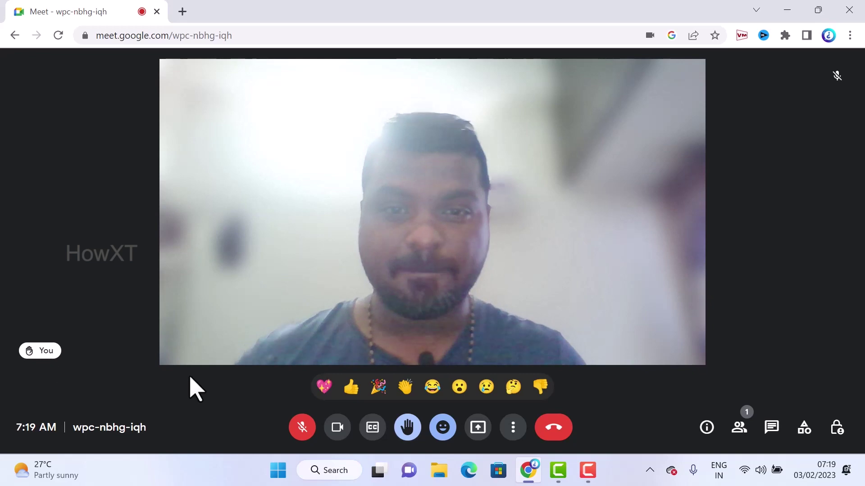
Send heart, surprised, thinking and thumbs-down emoji reactions.
left_click(444, 432)
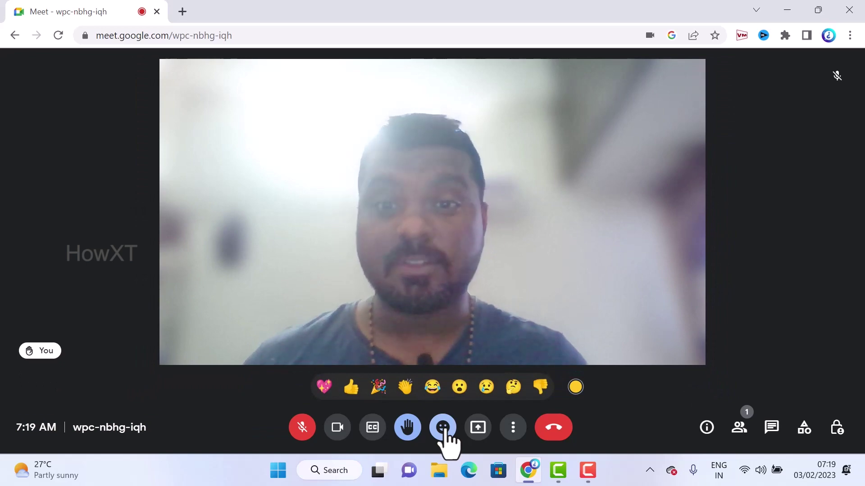
left_click(325, 386)
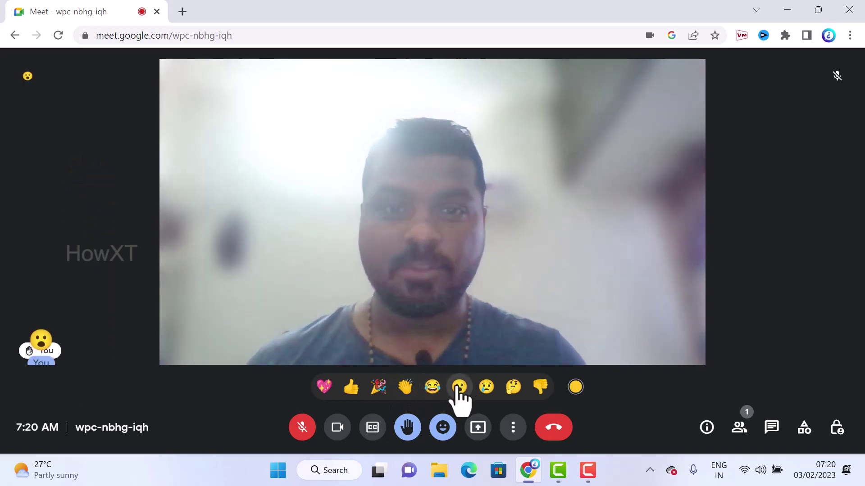
left_click(493, 389)
left_click(523, 390)
left_click(541, 392)
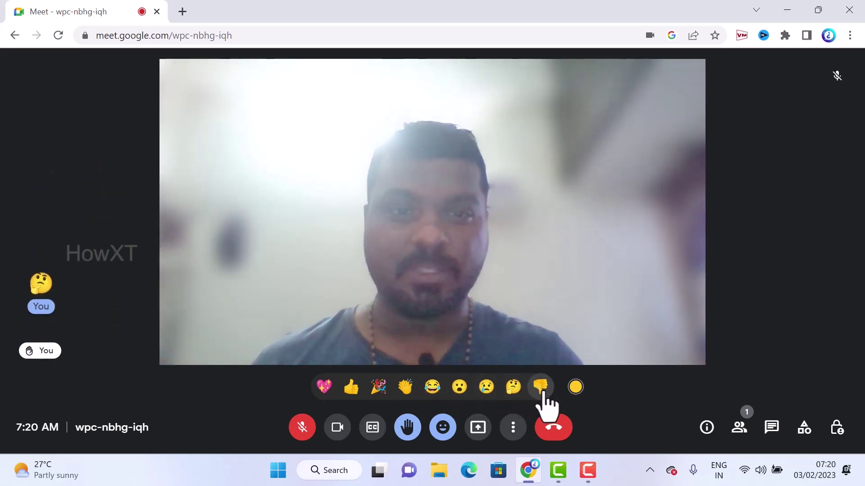
Switch reactions to a medium skin tone, send a thumbs-up, and hide the reactions bar.
left_click(576, 388)
left_click(516, 354)
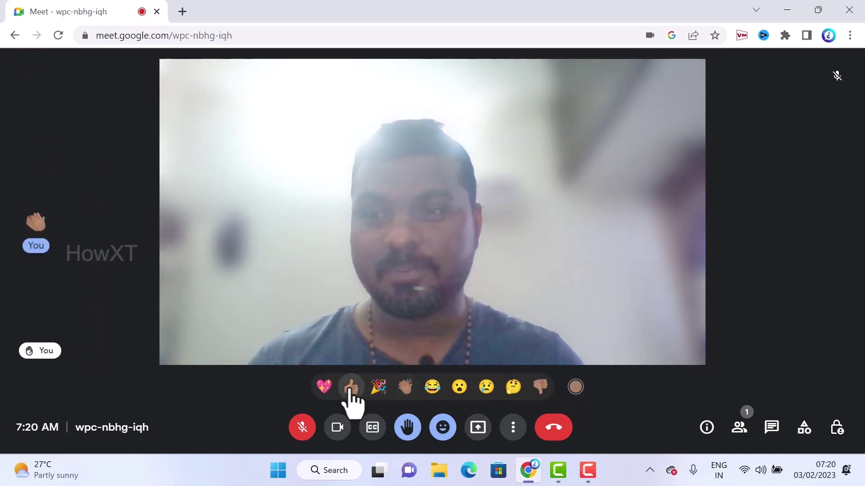
left_click(350, 389)
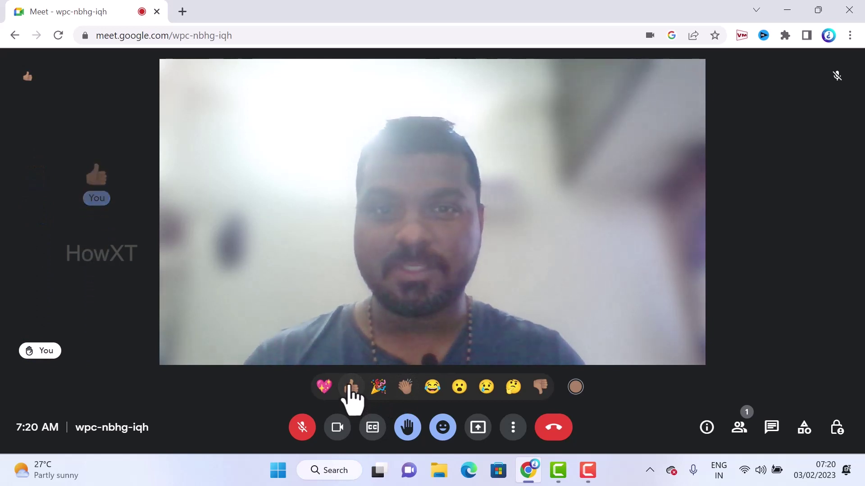
left_click(444, 428)
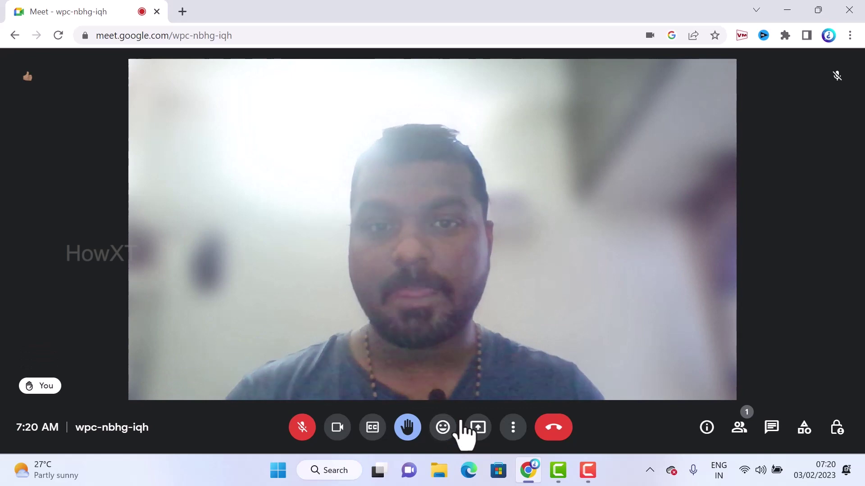
left_click(478, 429)
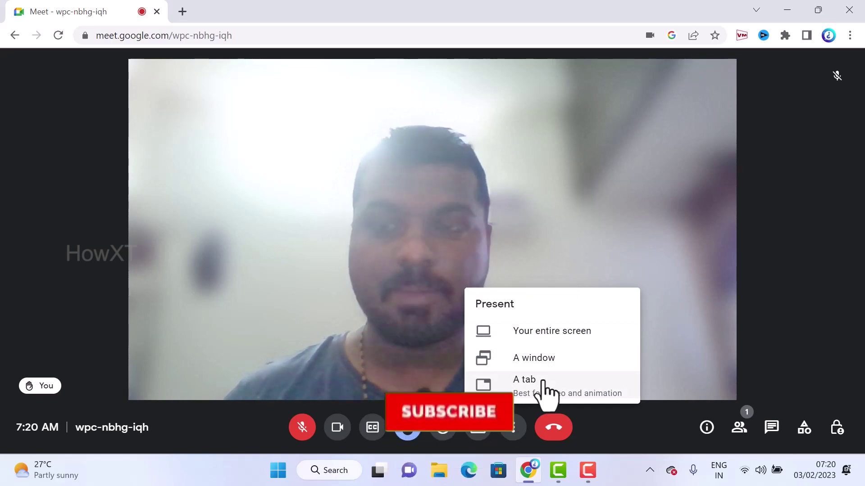
left_click(545, 331)
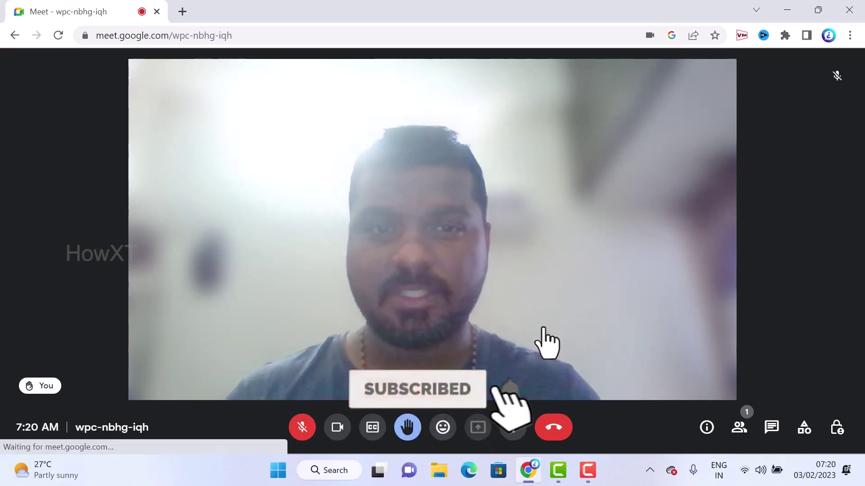
left_click(330, 215)
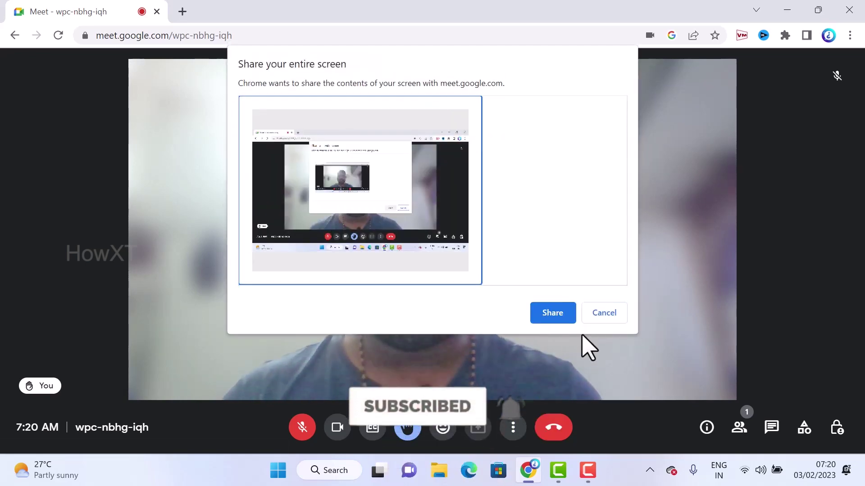
left_click(560, 314)
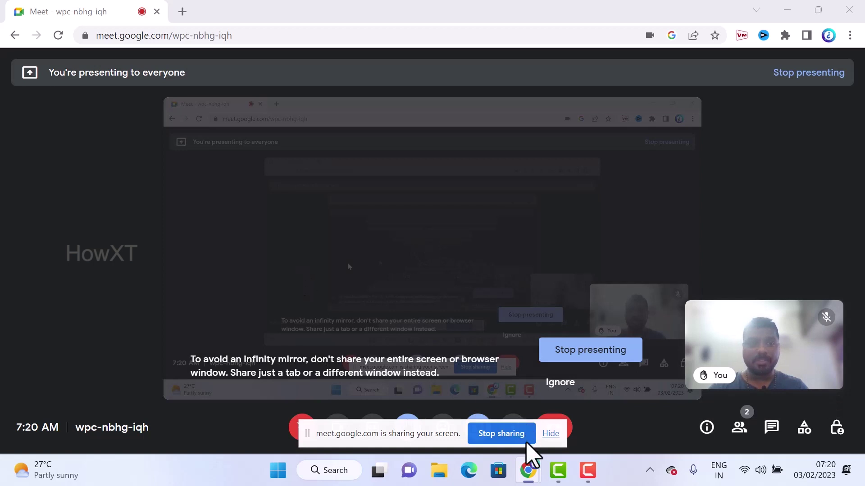
left_click(510, 436)
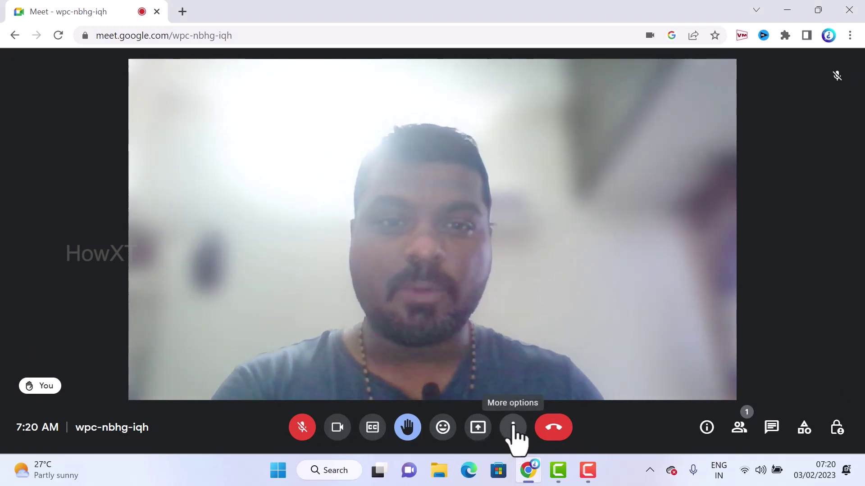
Slide the layout's Tiles setting to its maximum and close the Change layout dialog.
left_click(517, 429)
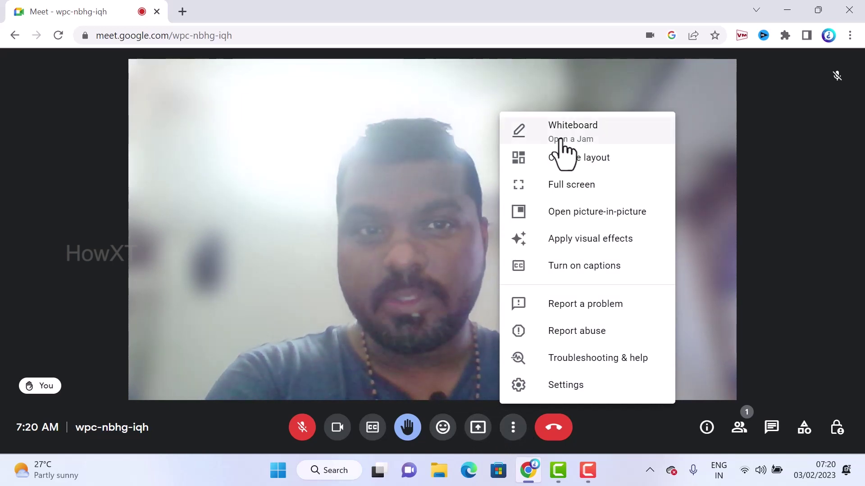
left_click(456, 184)
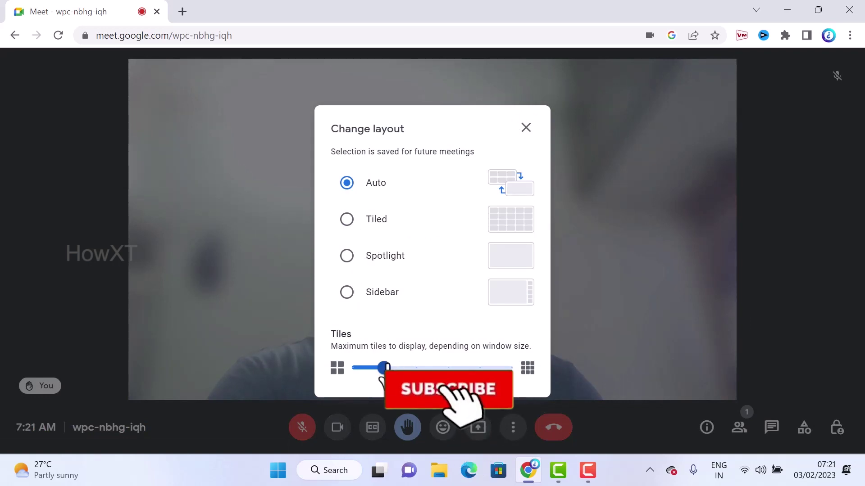
left_click_drag(501, 368, 595, 380)
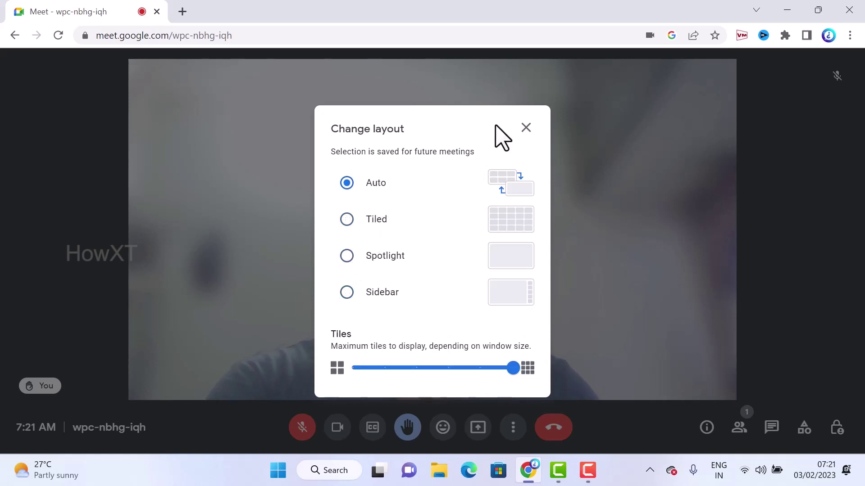
left_click(536, 128)
left_click(514, 428)
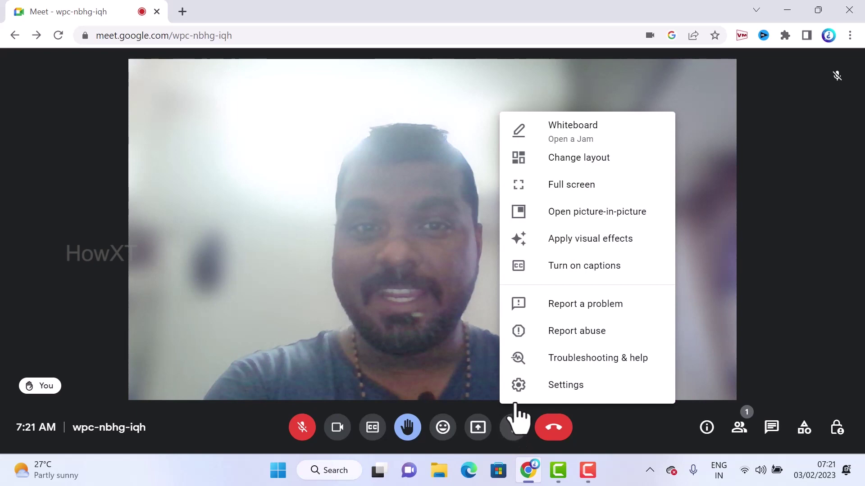
Pop the call into a picture-in-picture window and minimize Chrome.
left_click(581, 212)
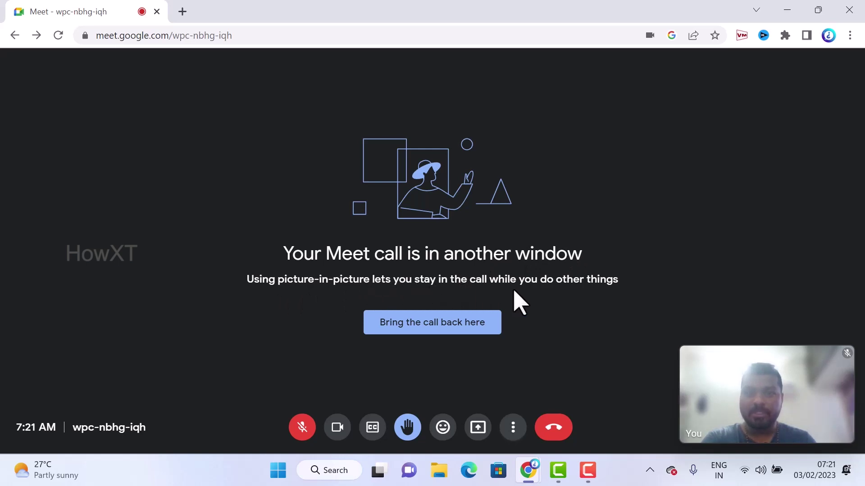
mouse_move(742, 391)
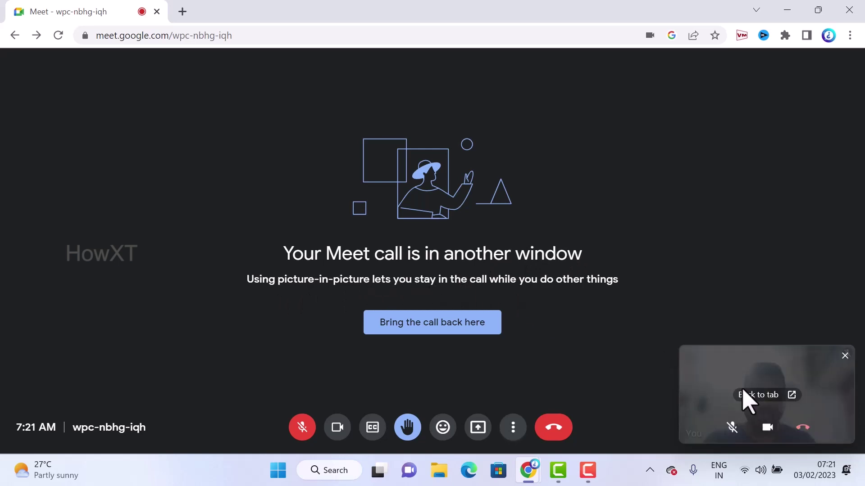
left_click(776, 7)
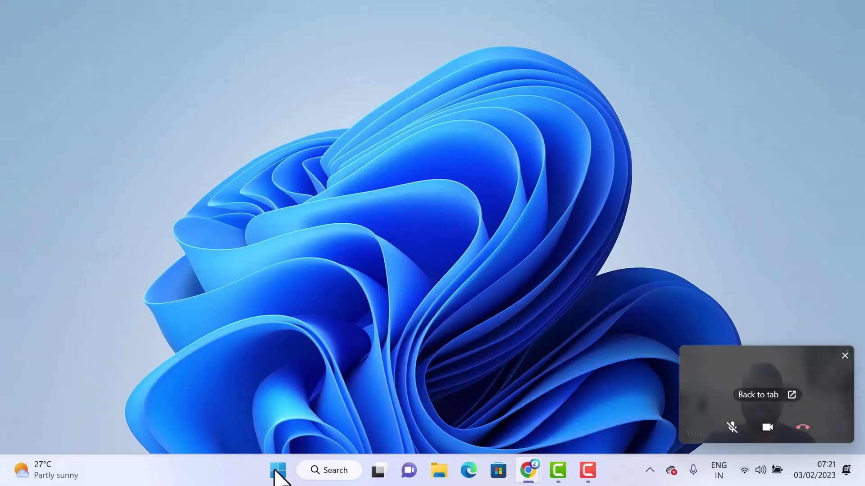
Launch Word from Start and move the floating call window up over Word's templates.
left_click(277, 470)
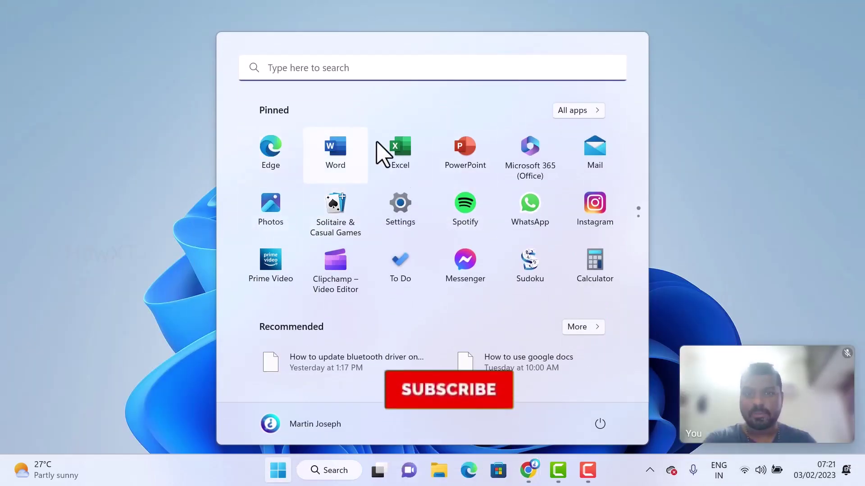
left_click(350, 151)
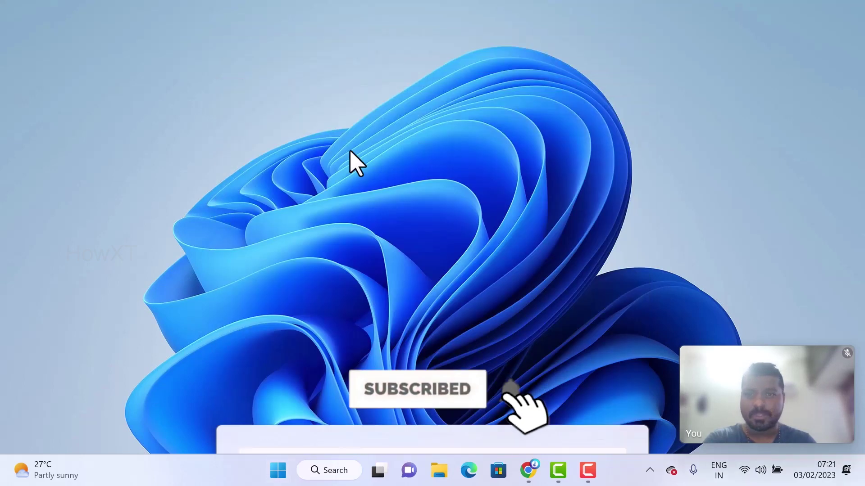
mouse_move(801, 419)
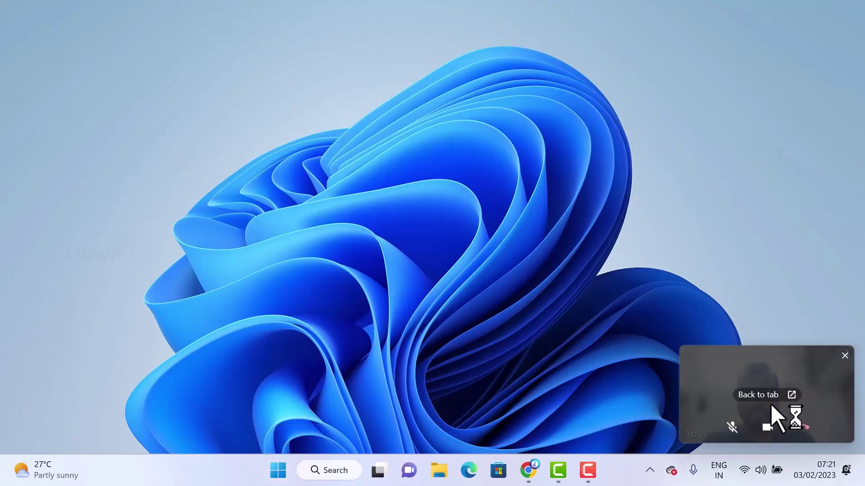
left_click_drag(775, 374, 627, 120)
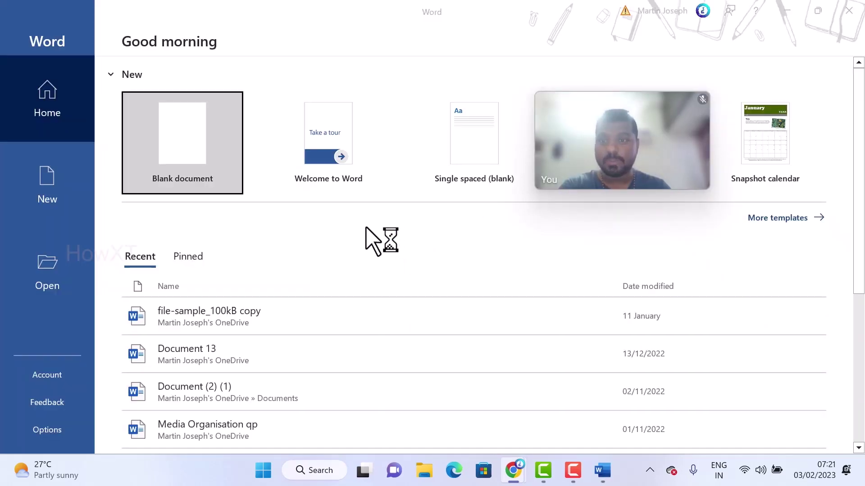
mouse_move(686, 129)
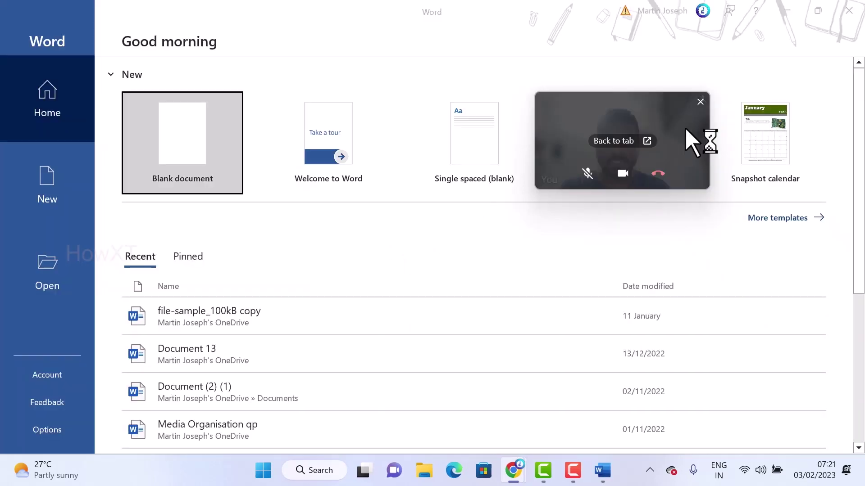
Return the call to its tab and apply the Cupid panda visual effect under New.
left_click(614, 141)
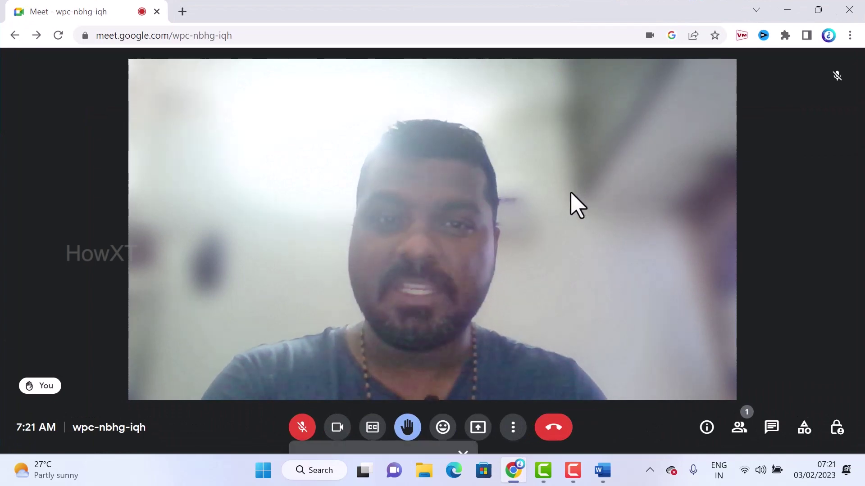
left_click(513, 427)
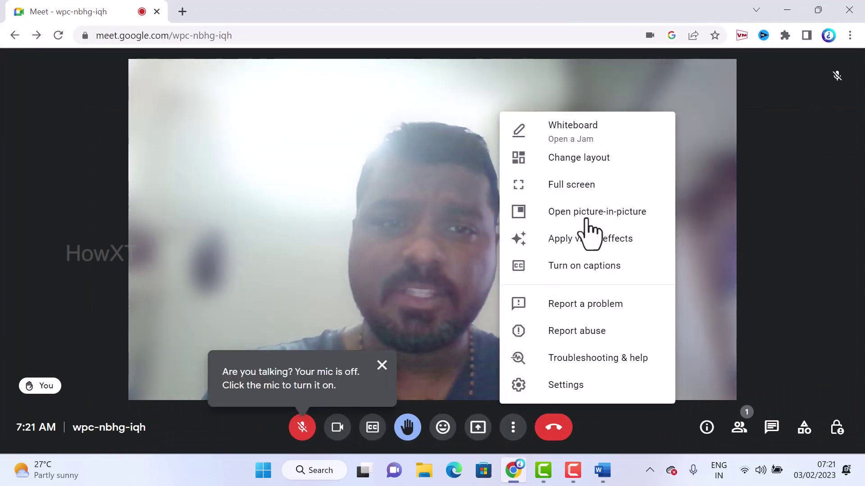
left_click(585, 248)
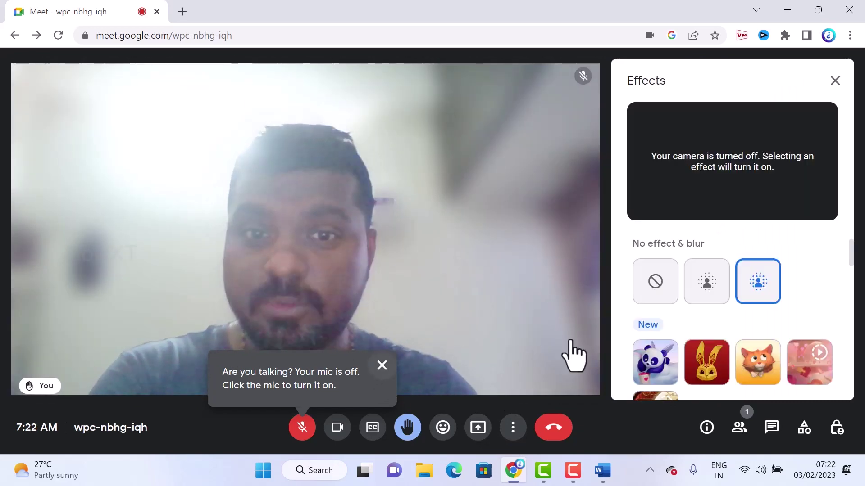
scroll(732, 333, "down", 2)
left_click(659, 294)
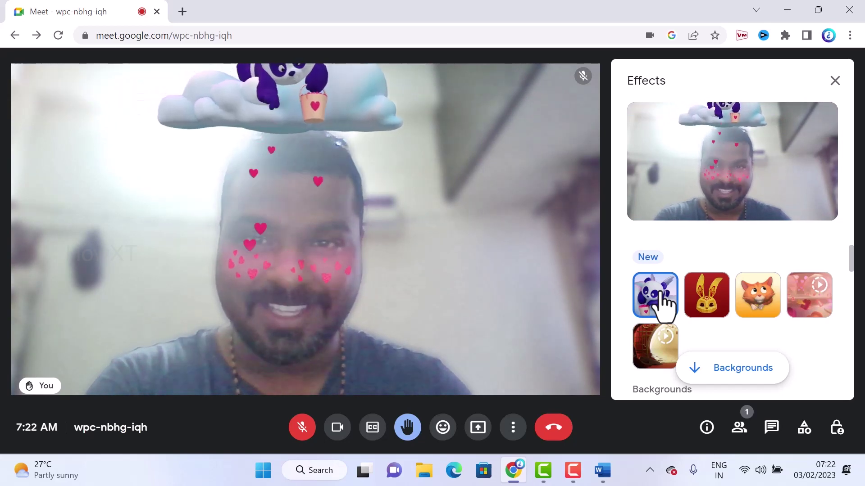
Set the Morning cabin background behind your video.
scroll(766, 292, "down", 5)
scroll(768, 297, "down", 1)
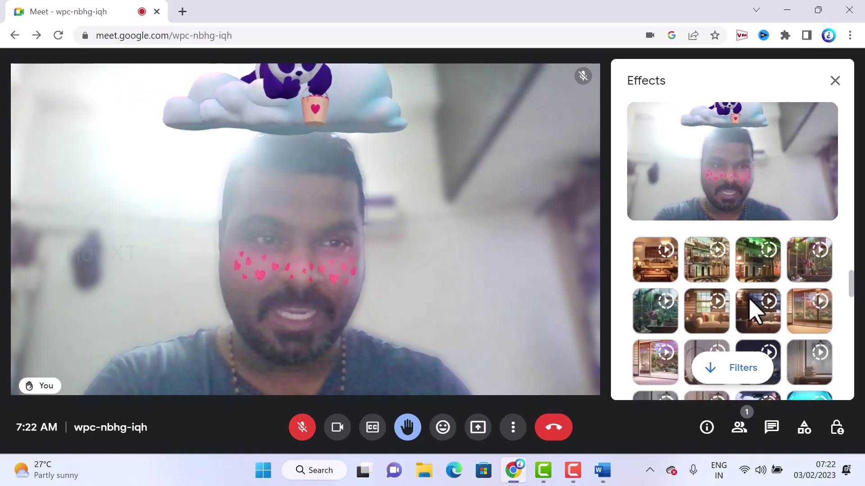
left_click(718, 313)
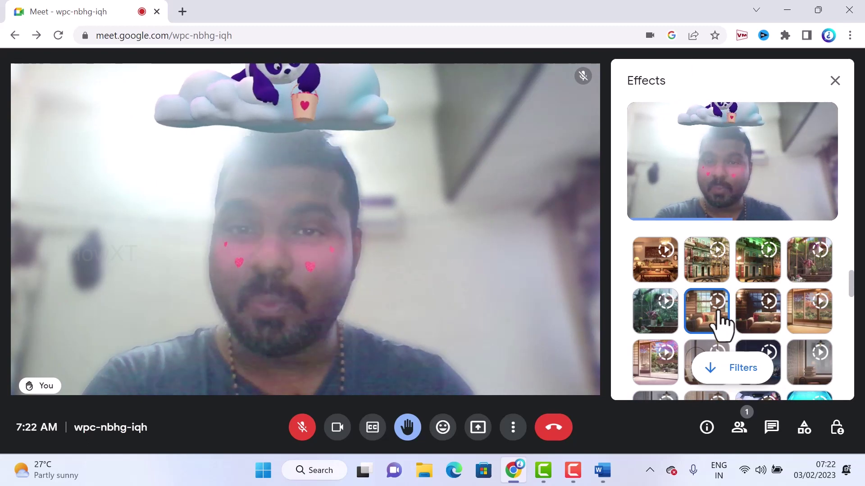
Try full blur, slight blur and no effect, settle on full blur, and close Effects.
scroll(720, 321, "down", 3)
scroll(720, 321, "down", 1)
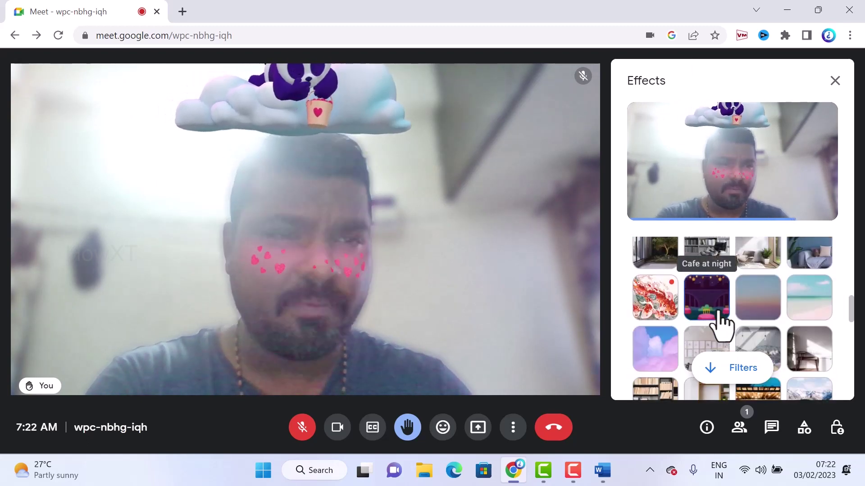
scroll(721, 321, "down", 3)
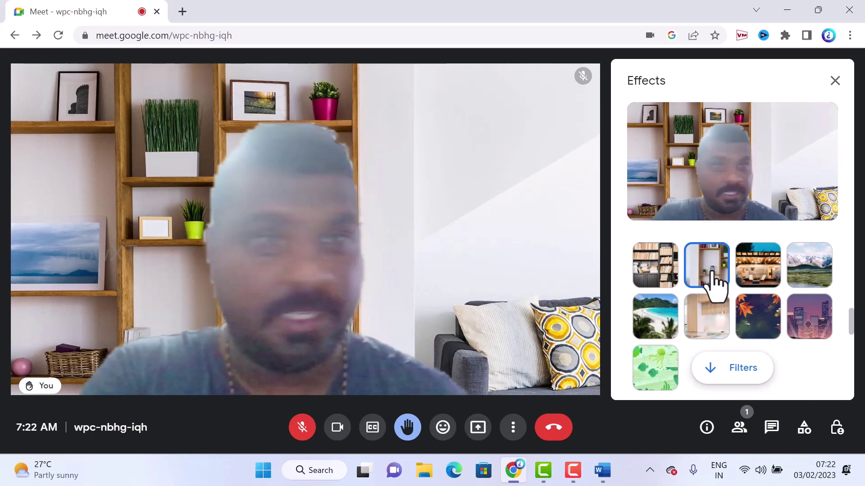
scroll(721, 298, "up", 5)
scroll(725, 293, "up", 5)
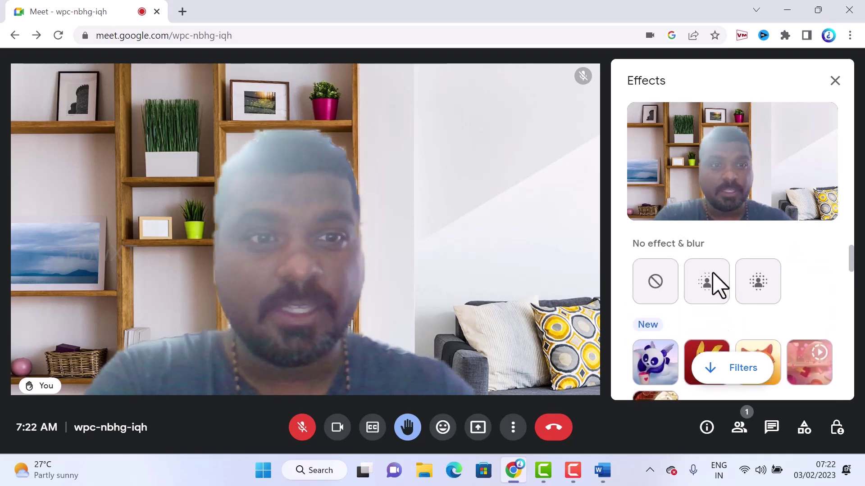
left_click(758, 281)
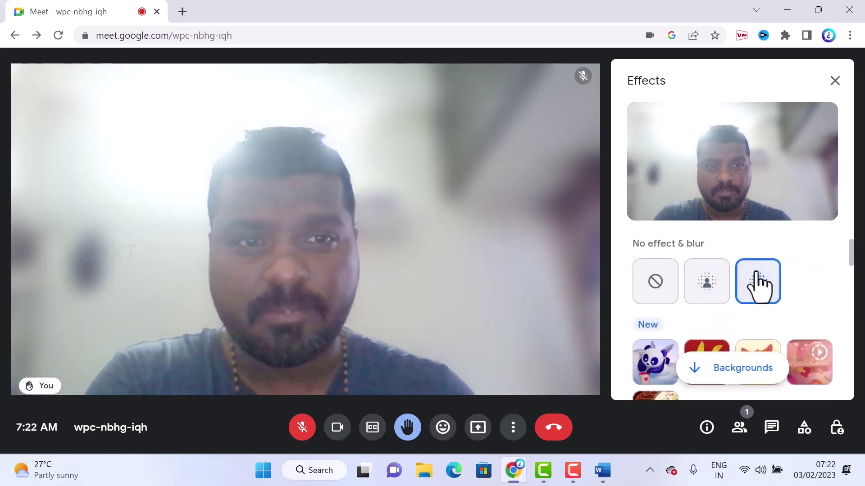
left_click(715, 281)
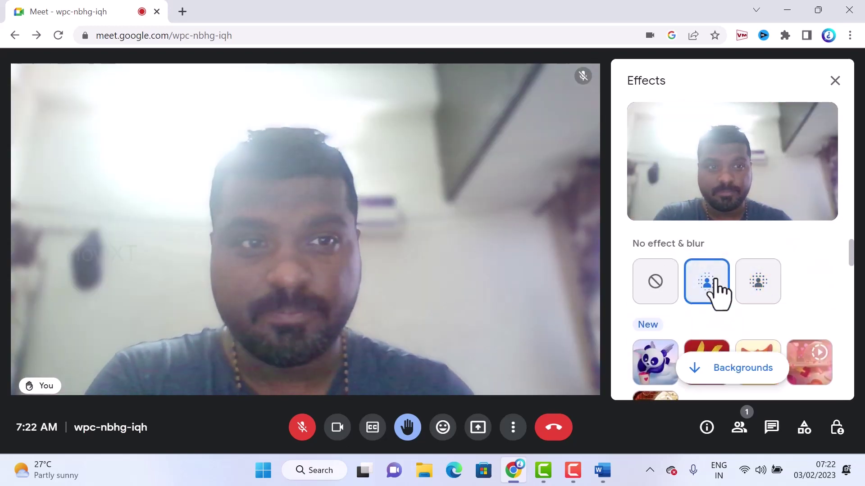
left_click(654, 282)
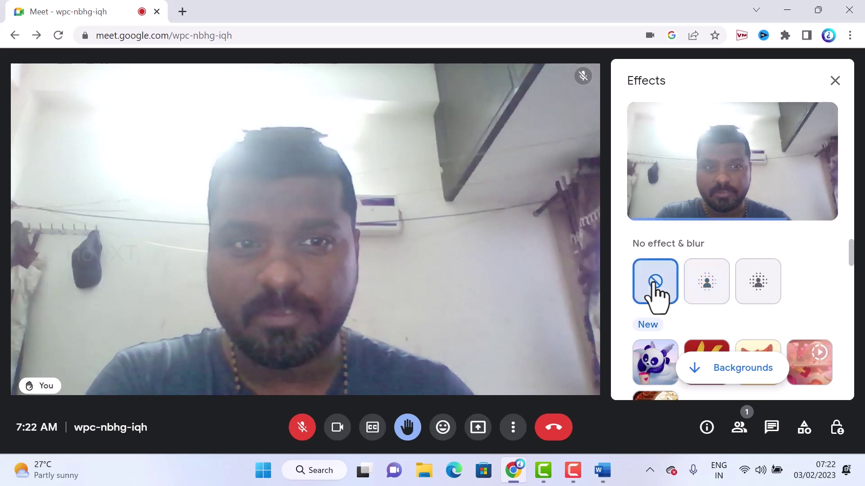
left_click(758, 284)
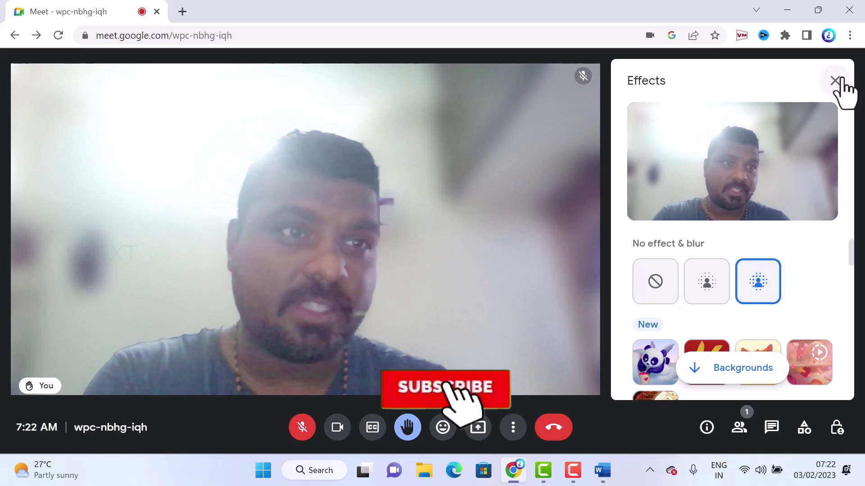
left_click(835, 81)
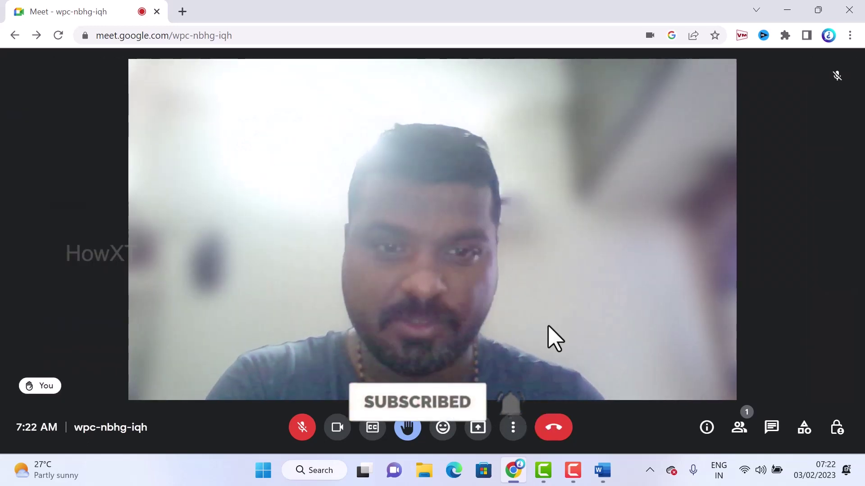
left_click(513, 427)
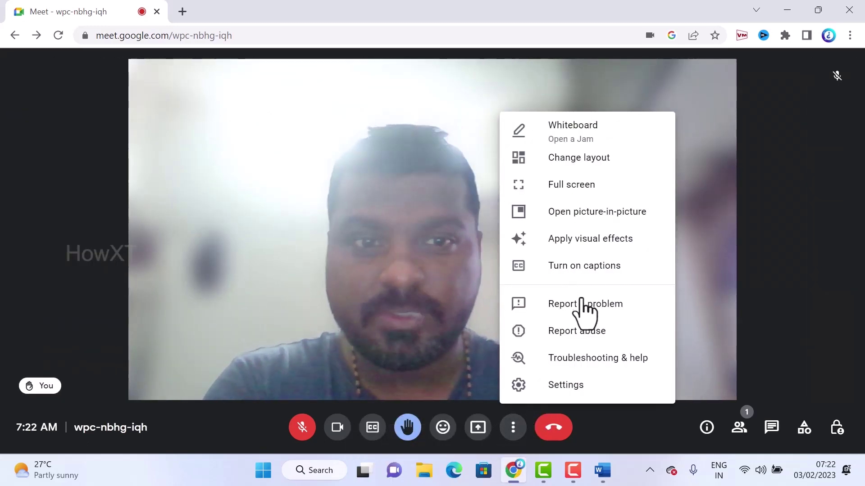
left_click(567, 386)
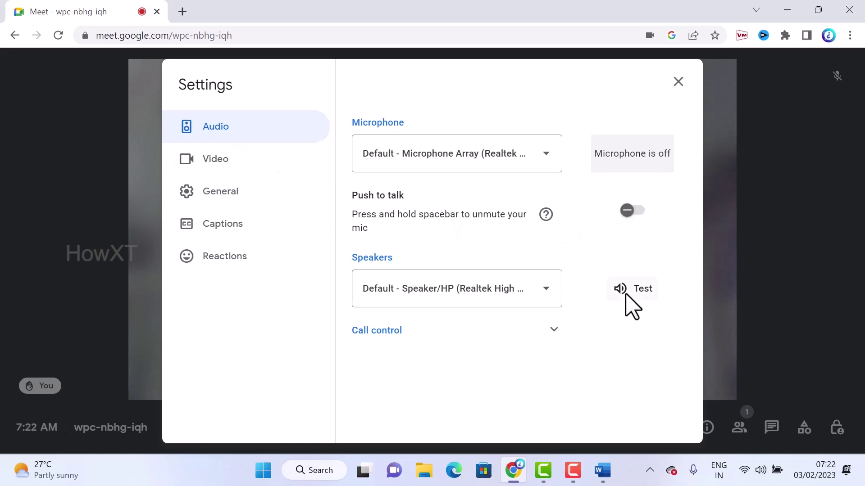
left_click(203, 166)
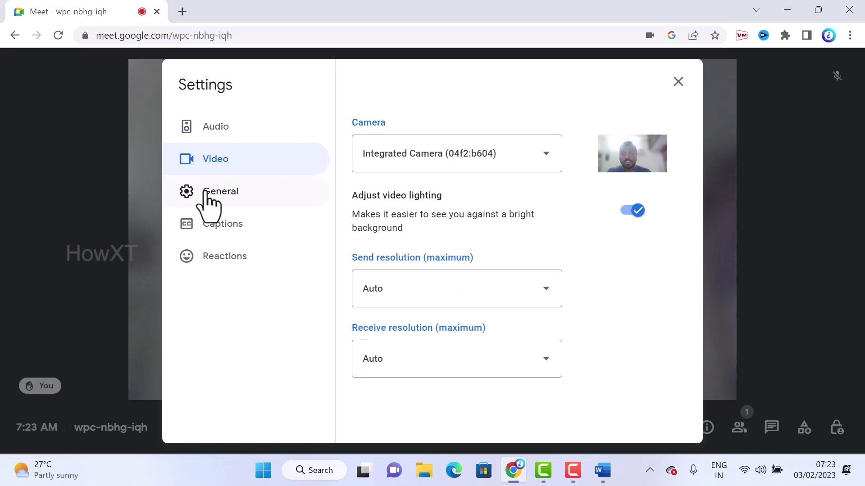
left_click(207, 192)
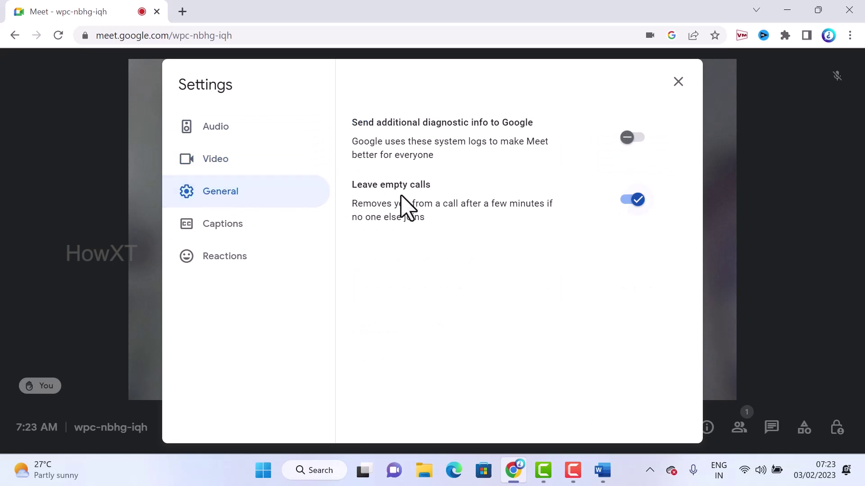
left_click(679, 81)
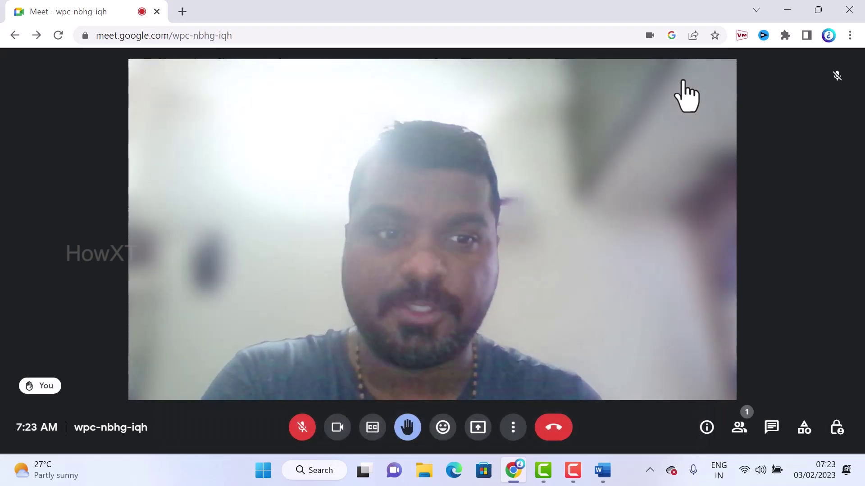
left_click(739, 430)
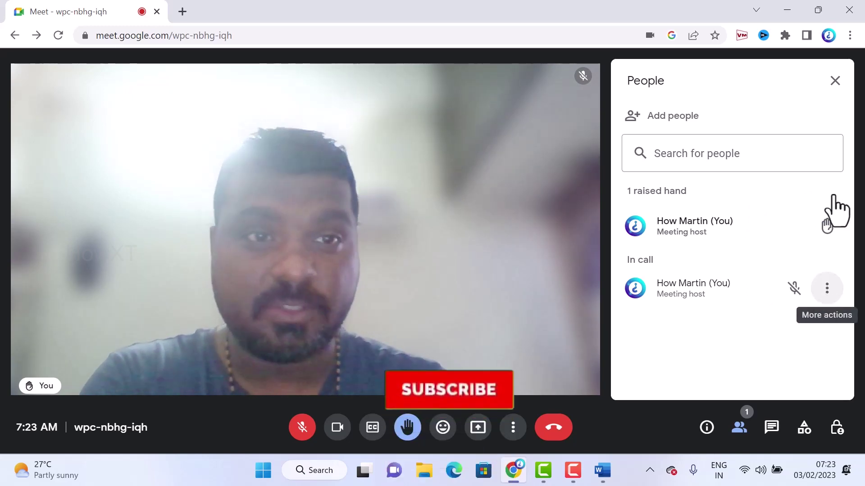
left_click(834, 82)
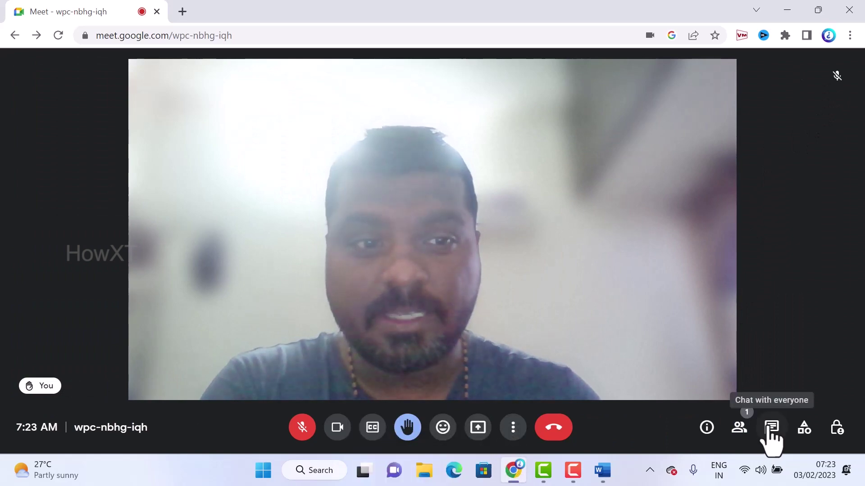
left_click(770, 428)
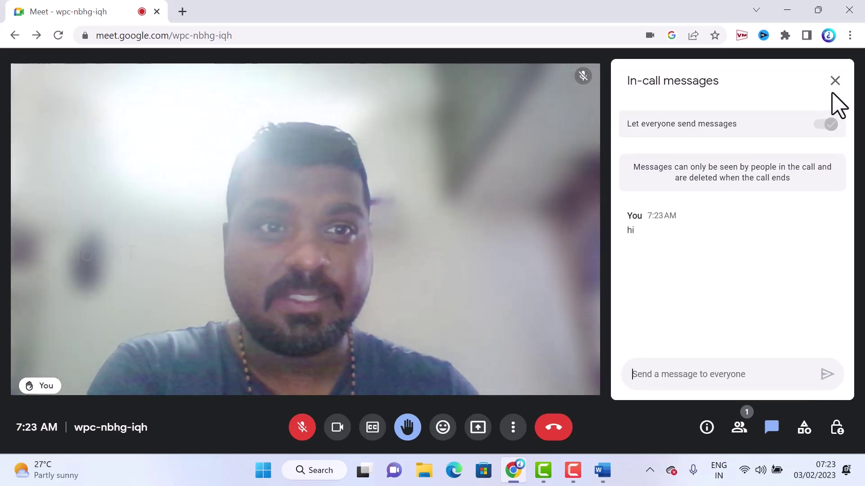
left_click(827, 86)
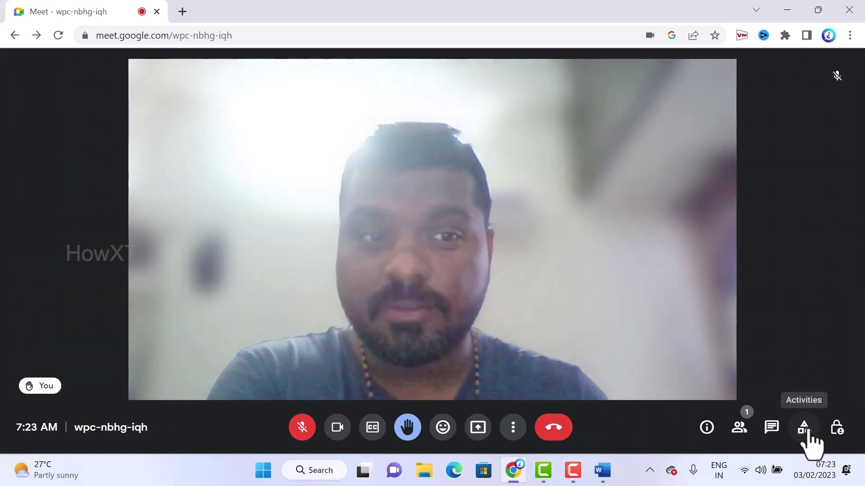
Browse the Activities and Host controls panels, then leave the call.
left_click(804, 427)
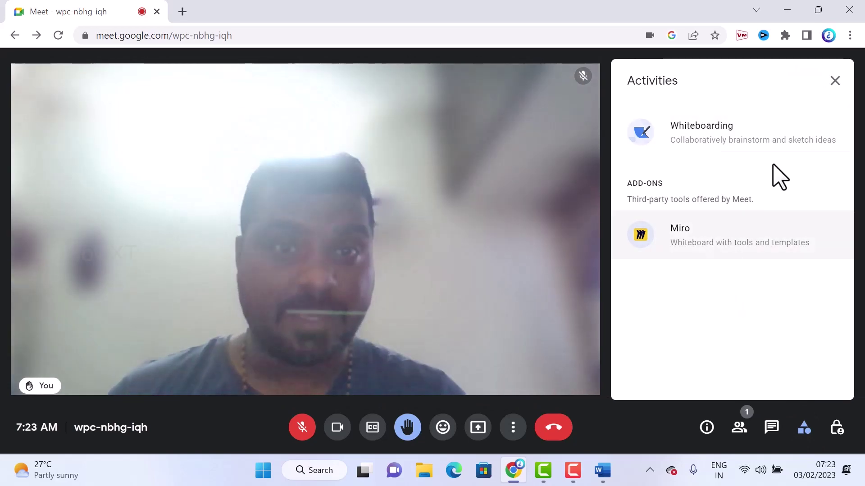
left_click(835, 82)
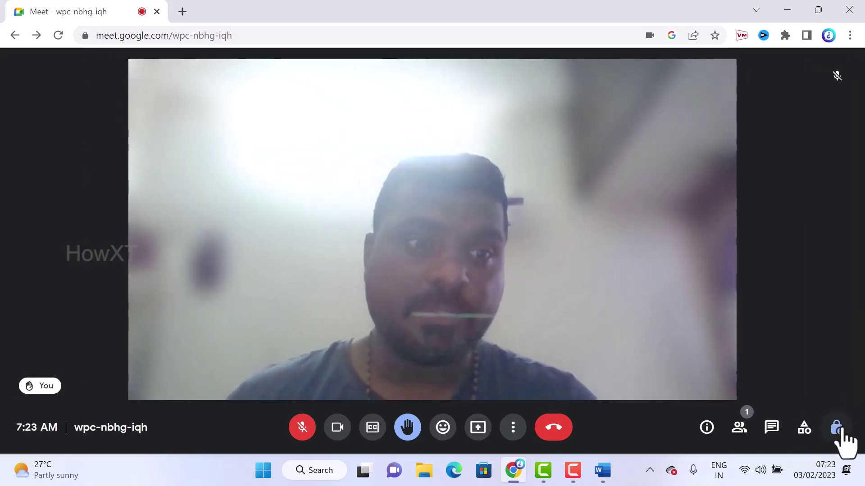
left_click(837, 429)
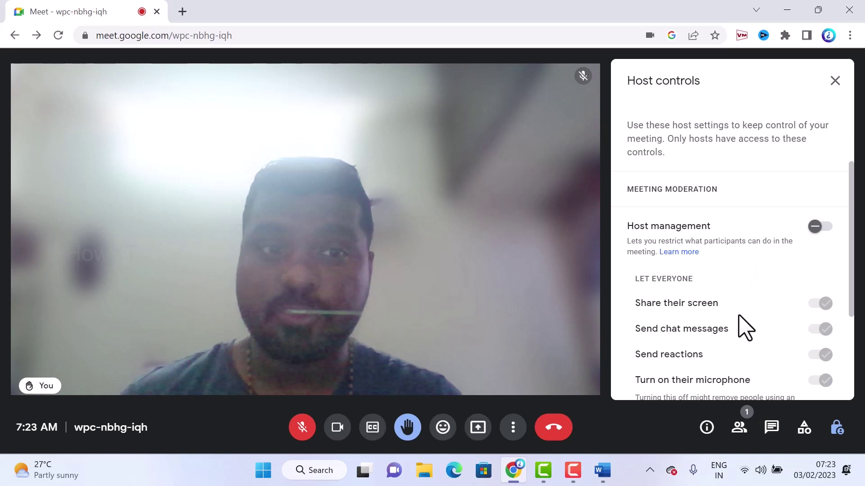
scroll(744, 311, "down", 2)
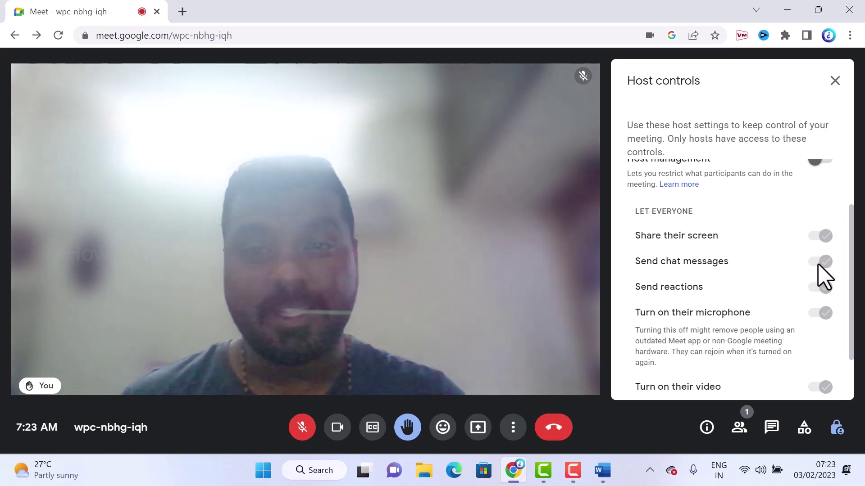
scroll(817, 245, "up", 2)
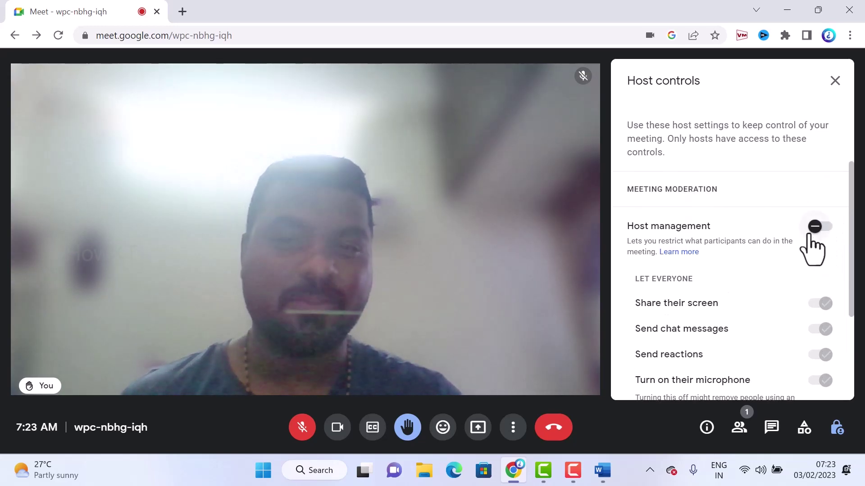
left_click(835, 81)
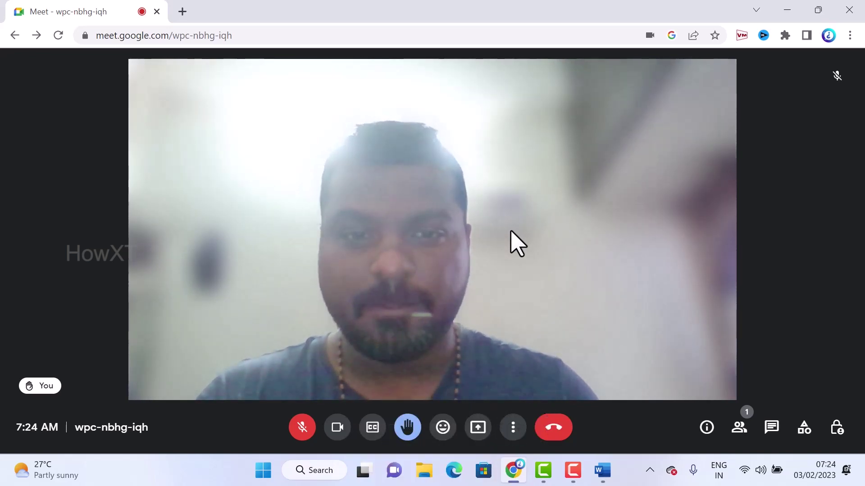
left_click(557, 429)
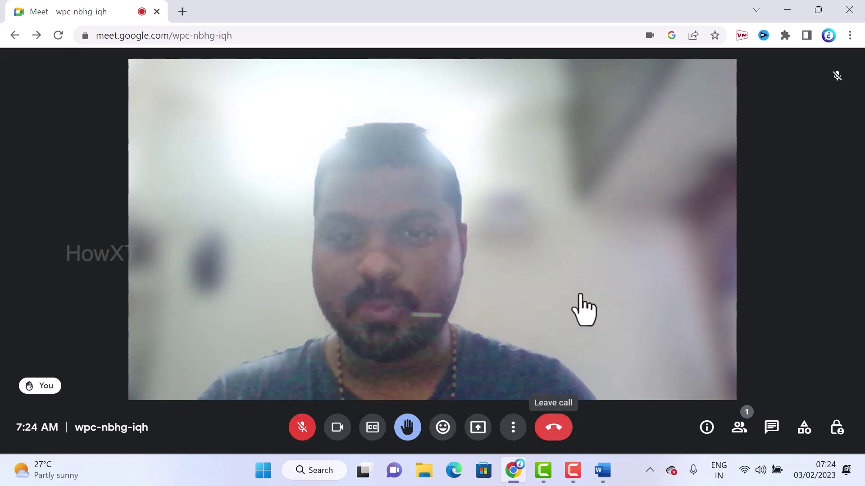